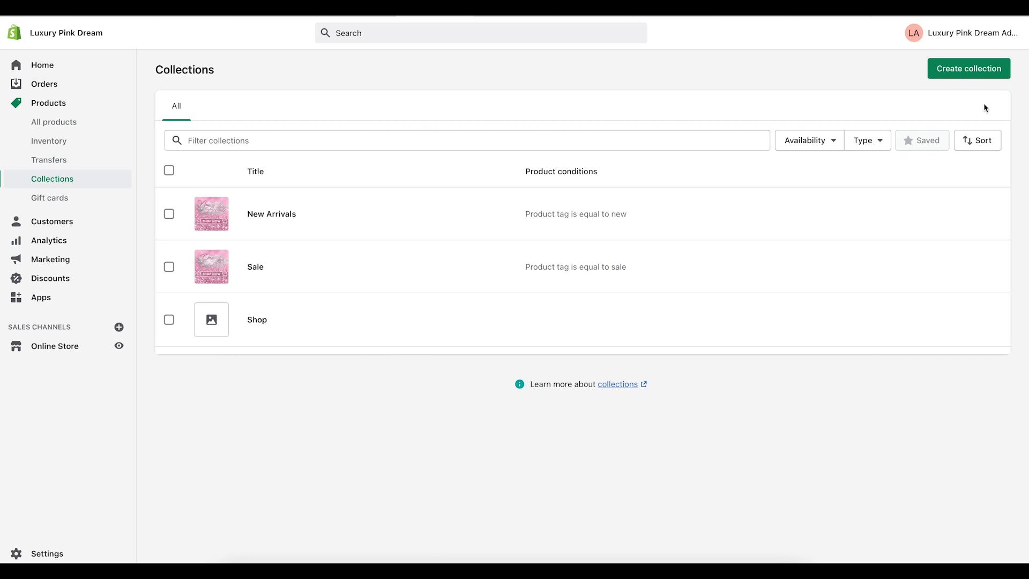
# Start a new collection titled 'Best Sellers'.
pyautogui.click(976, 74)
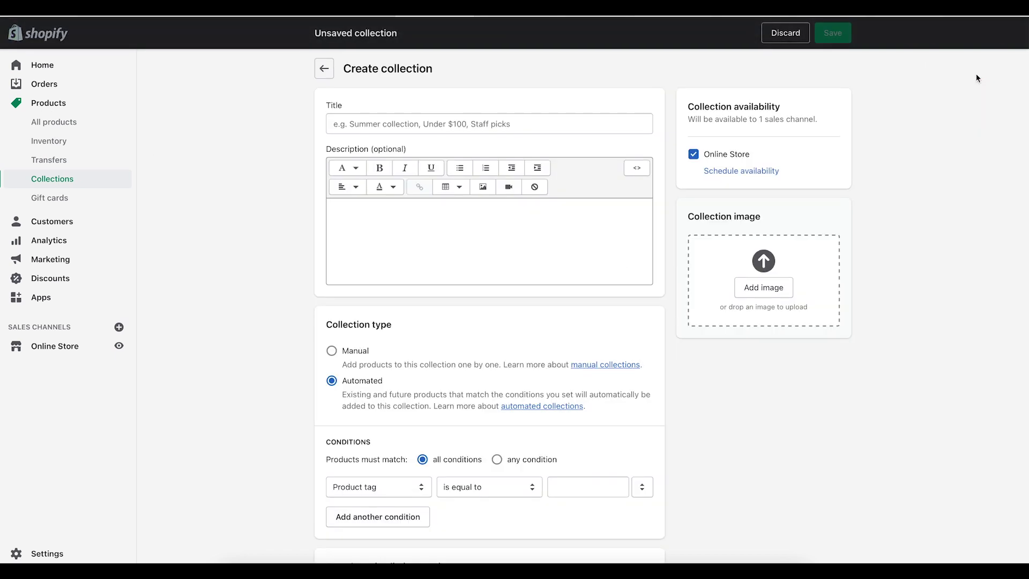
pyautogui.click(566, 124)
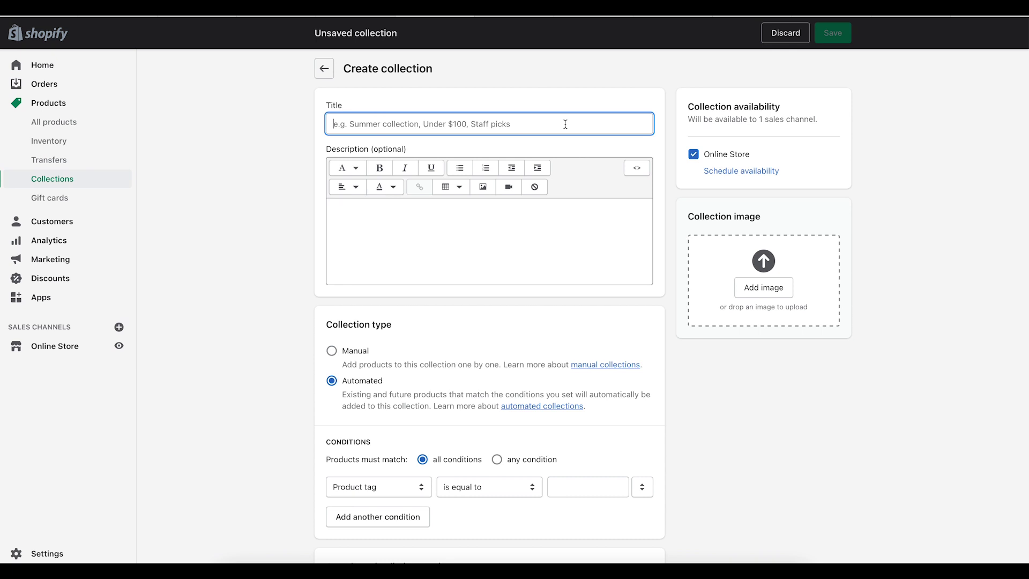
pyautogui.write('Bes')
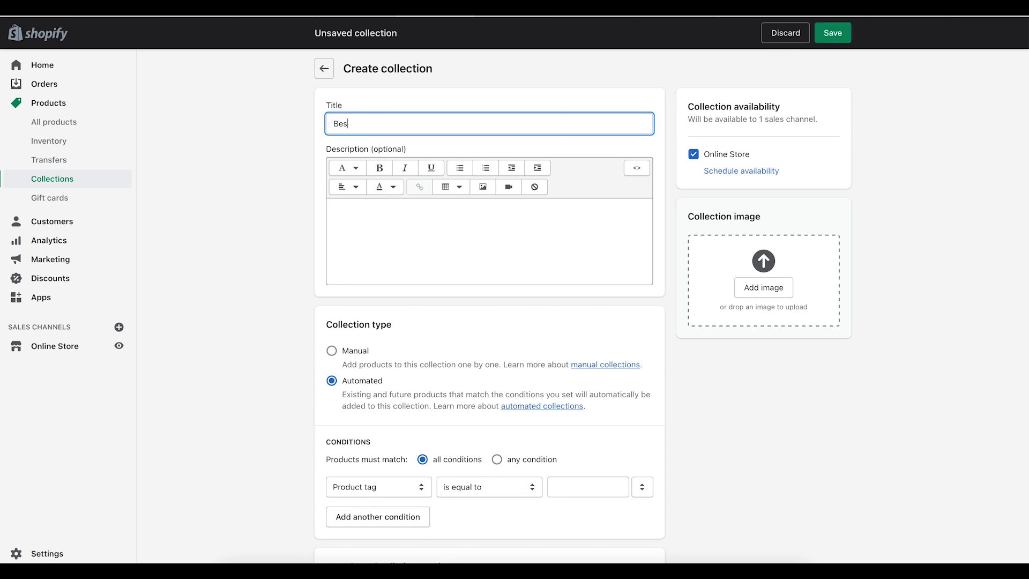
pyautogui.write('t Sellers')
# Set the automated condition to Product tag is equal to 'best', picked from suggestions.
pyautogui.scroll(-2, 525, 332)
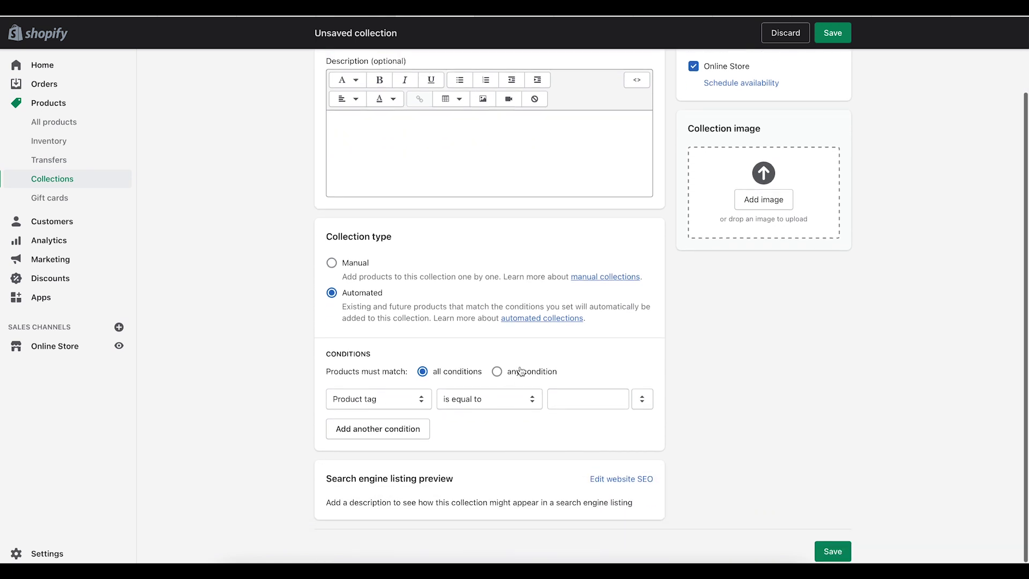
pyautogui.scroll(1, 486, 401)
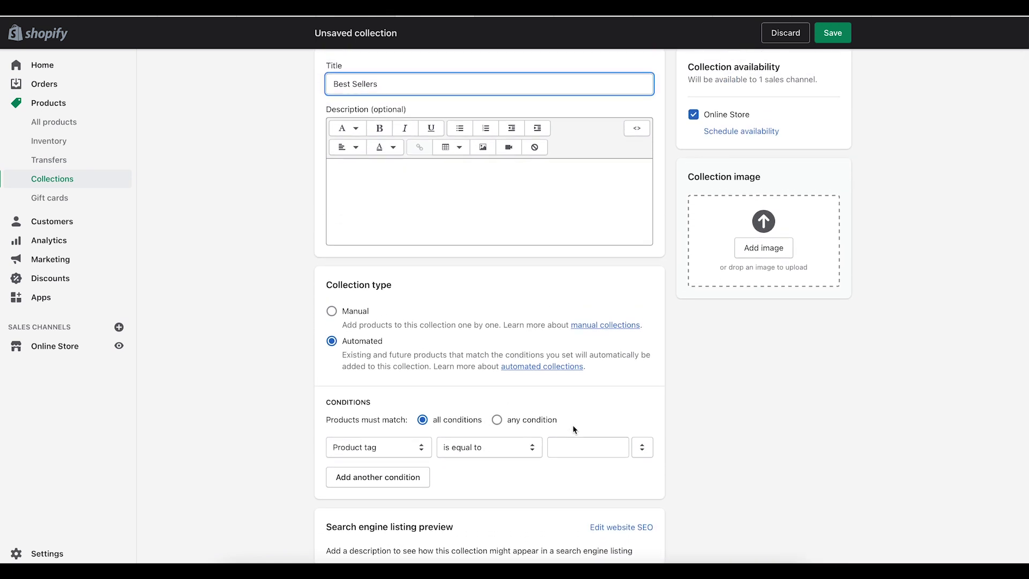
pyautogui.click(575, 446)
pyautogui.write('best')
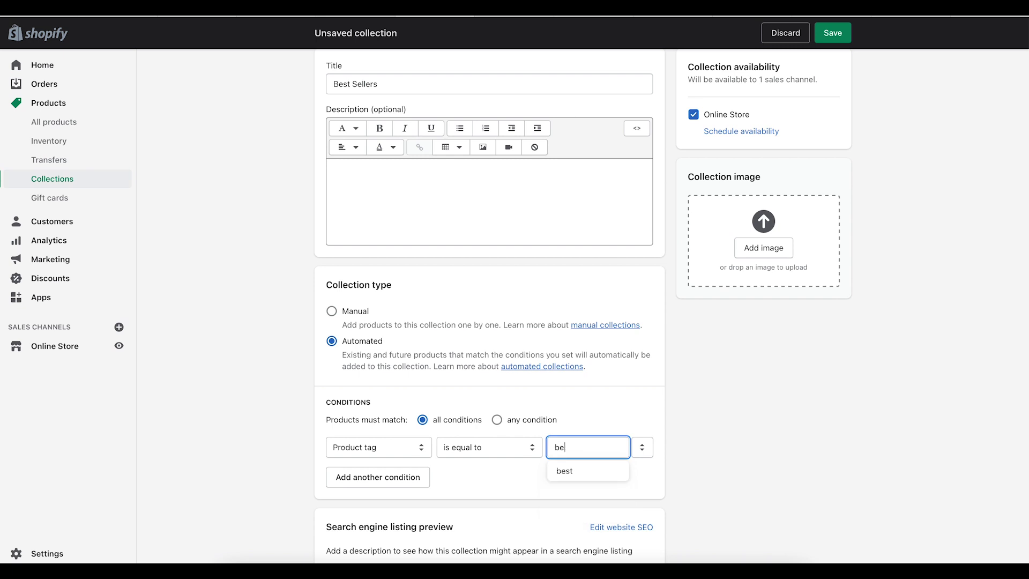
pyautogui.click(586, 402)
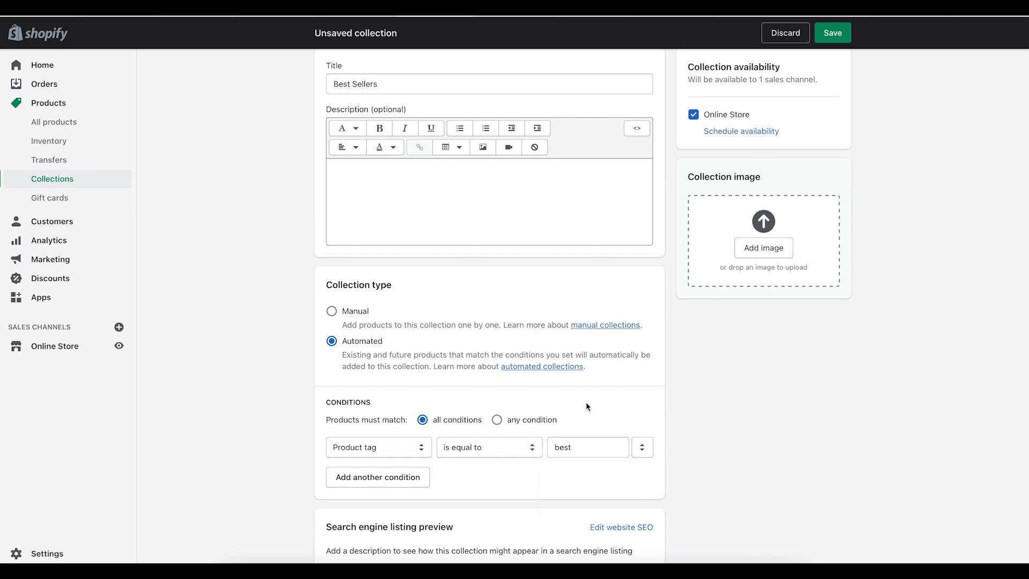
# Scroll back up the Create collection form toward the Collection image card.
pyautogui.scroll(1, 587, 406)
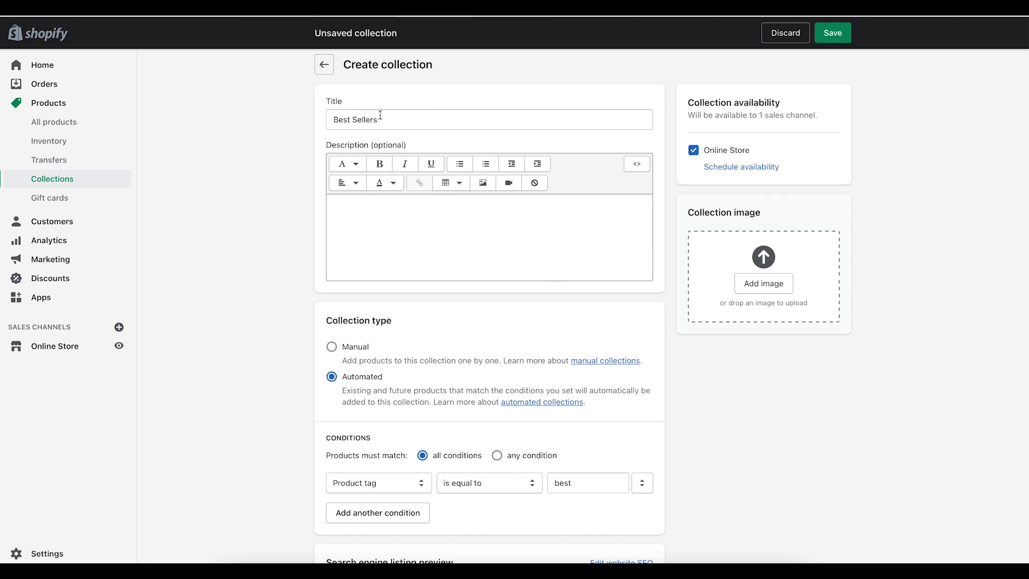
# Upload 1.png, the pink Best Sellers Shop Now image, as the collection image.
pyautogui.click(762, 287)
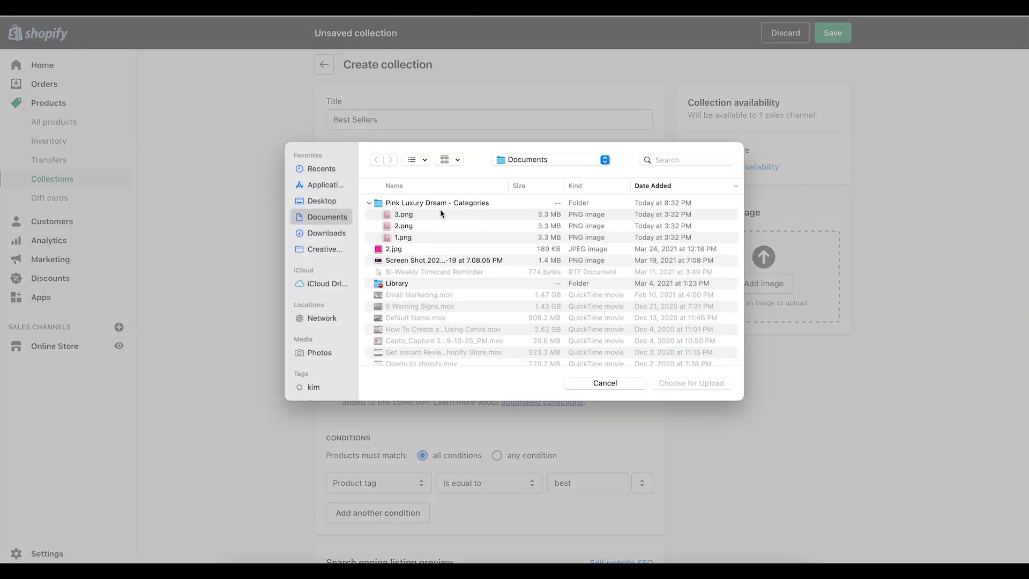
pyautogui.click(399, 238)
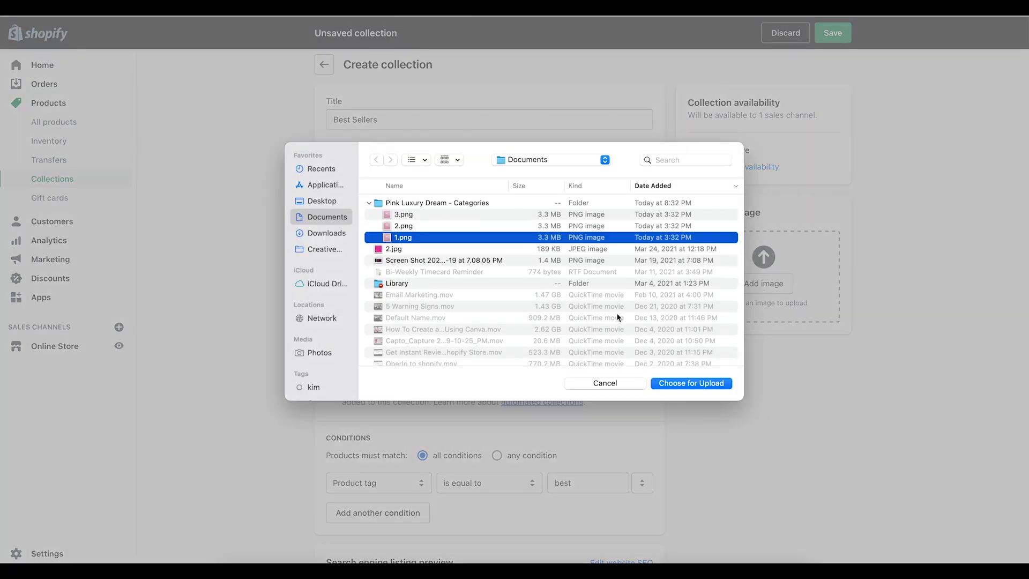
pyautogui.click(667, 381)
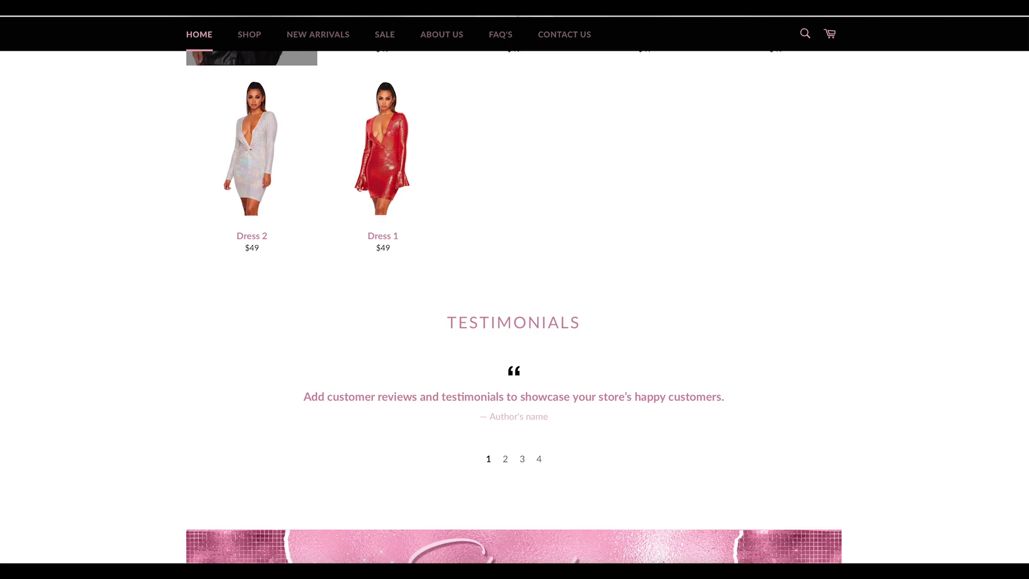
# Scroll the storefront homepage to the placeholder collection tiles, then return to the admin.
pyautogui.scroll(15, 511, 204)
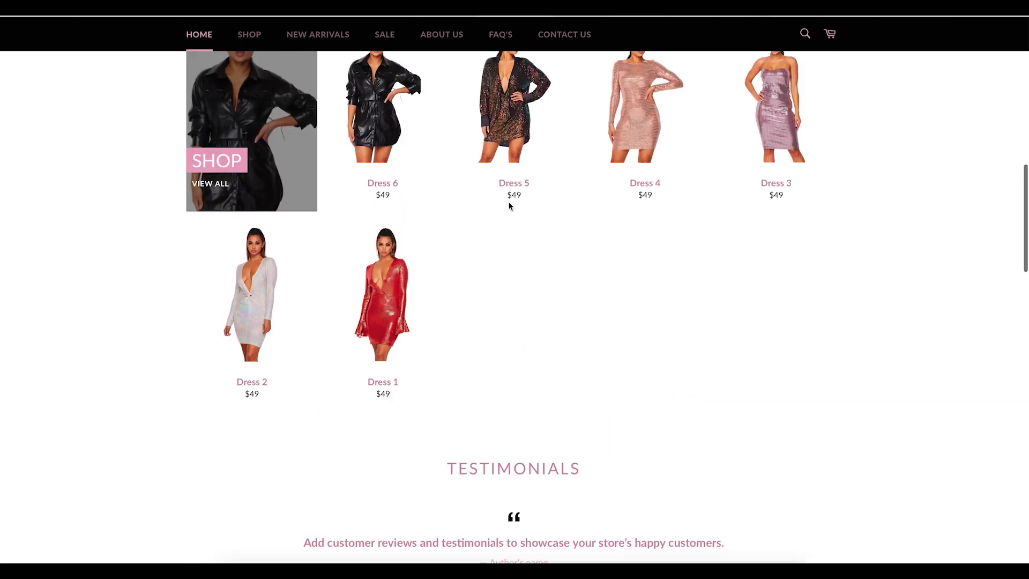
pyautogui.scroll(-2, 509, 206)
pyautogui.scroll(-2, 509, 207)
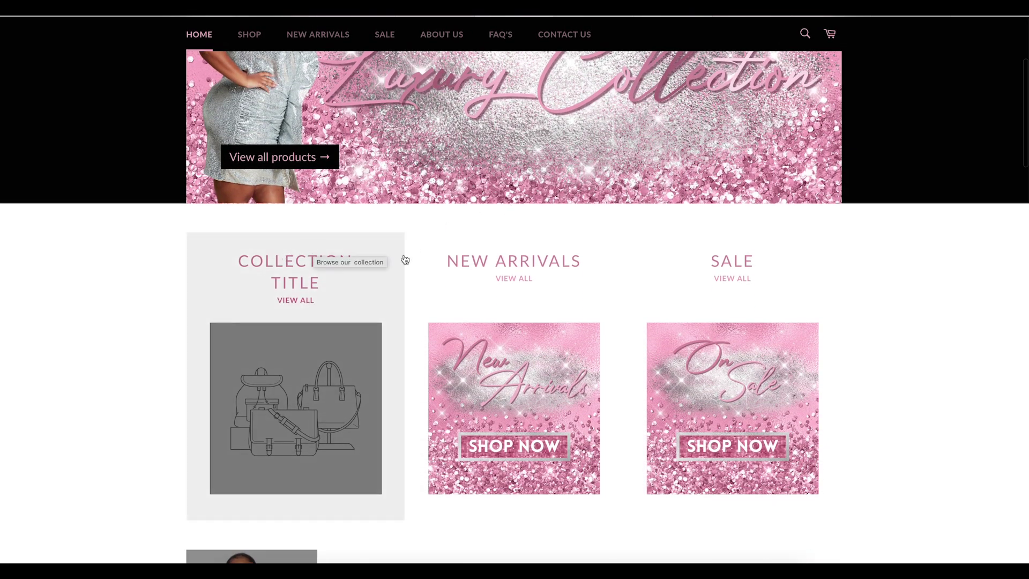
pyautogui.scroll(-1, 322, 290)
pyautogui.scroll(-1, 311, 284)
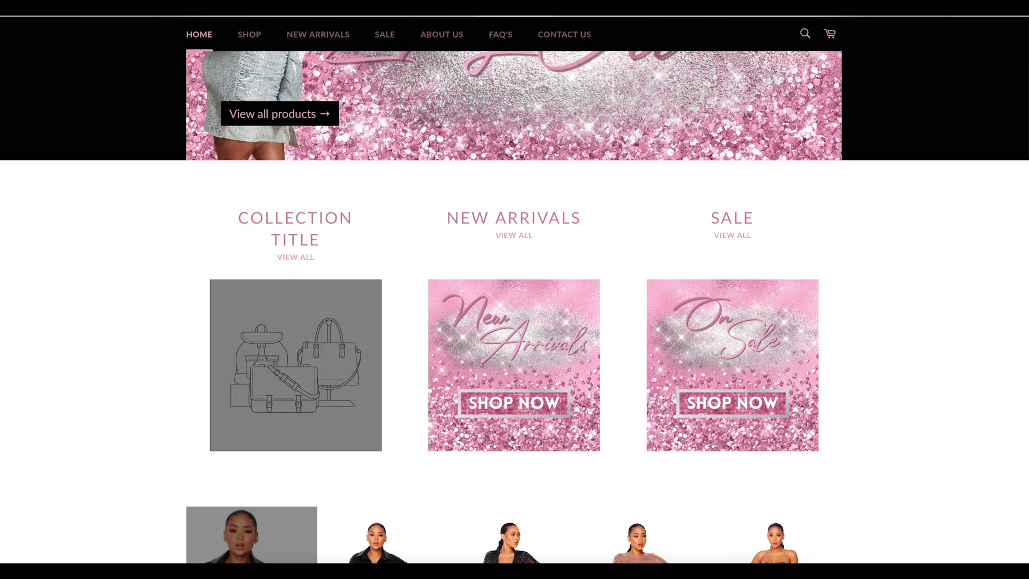
pyautogui.moveTo(440, 16)
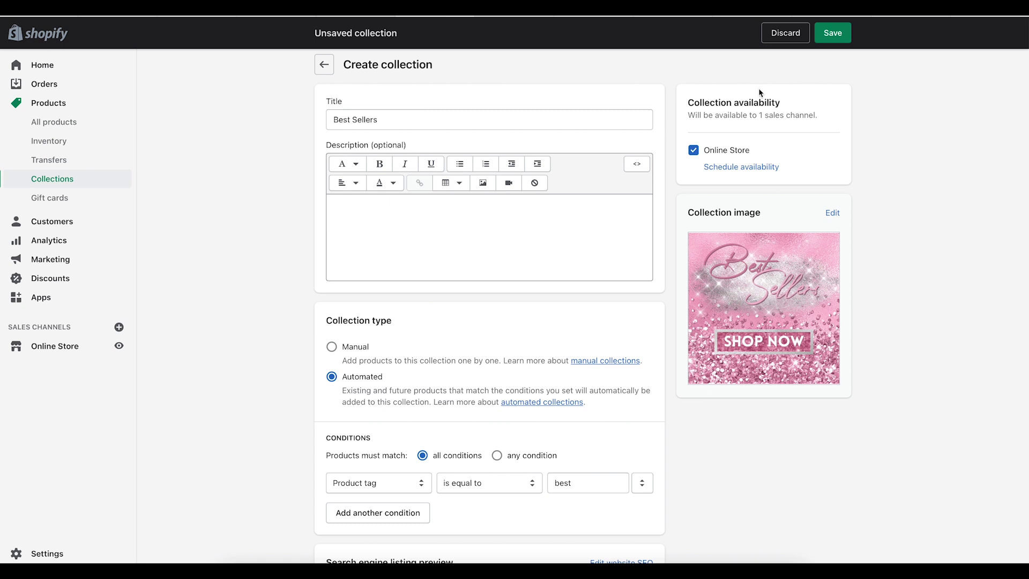
# Save the Best Sellers collection and check its tile on the refreshed storefront.
pyautogui.click(848, 34)
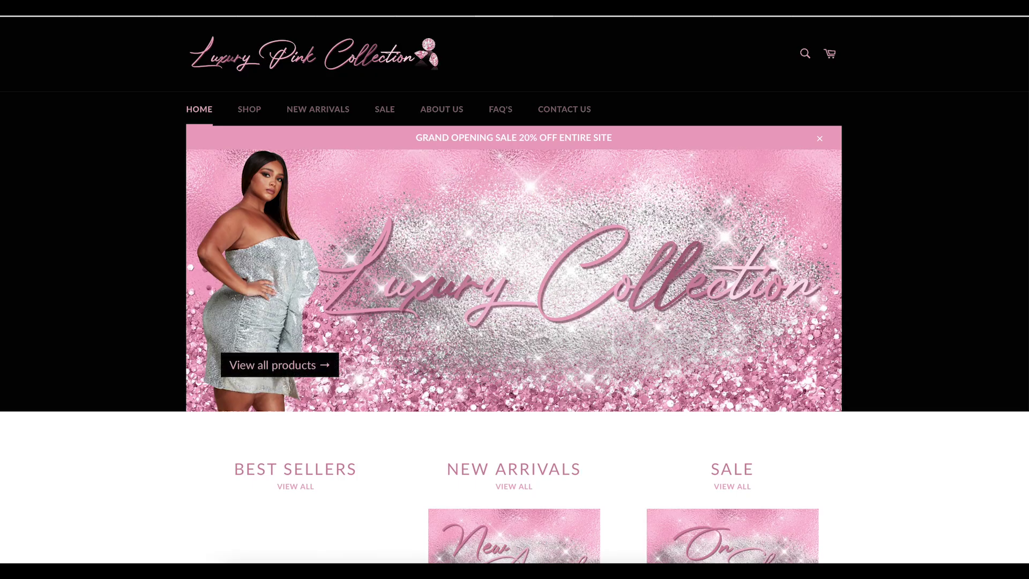
pyautogui.scroll(-5, 579, 197)
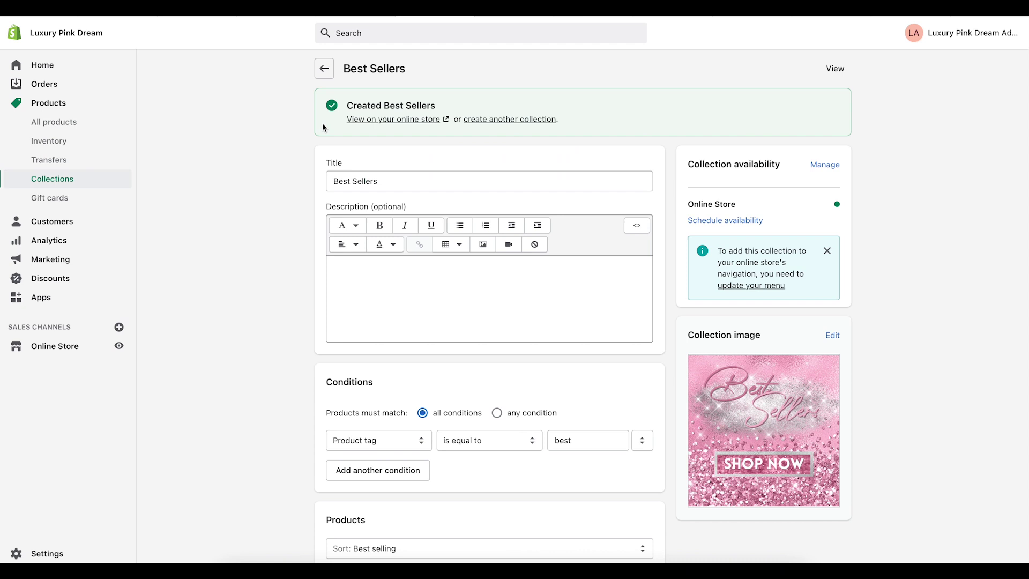
# Check the empty Best Sellers collection, then go to All products.
pyautogui.scroll(-5, 315, 144)
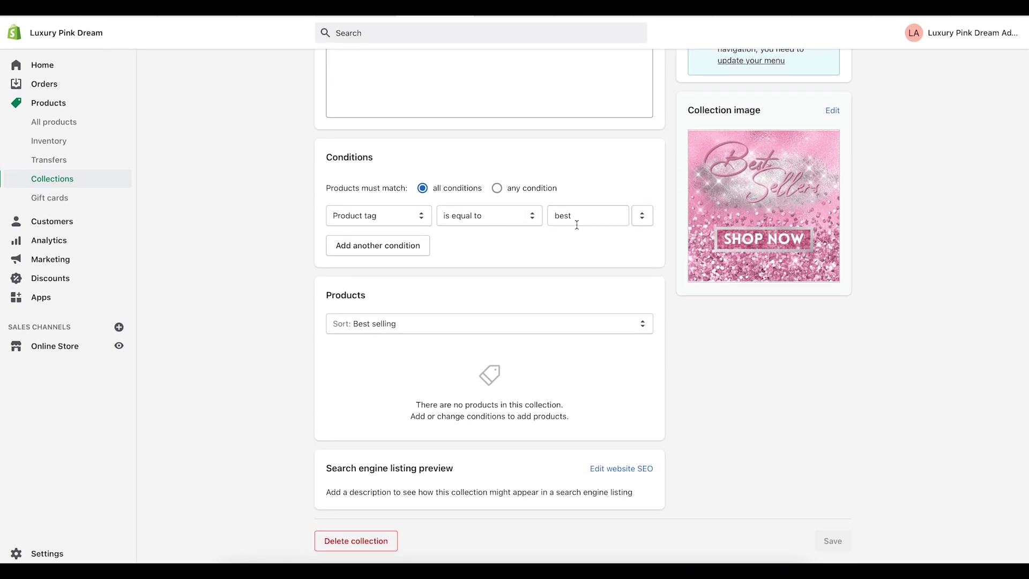
pyautogui.scroll(4, 577, 225)
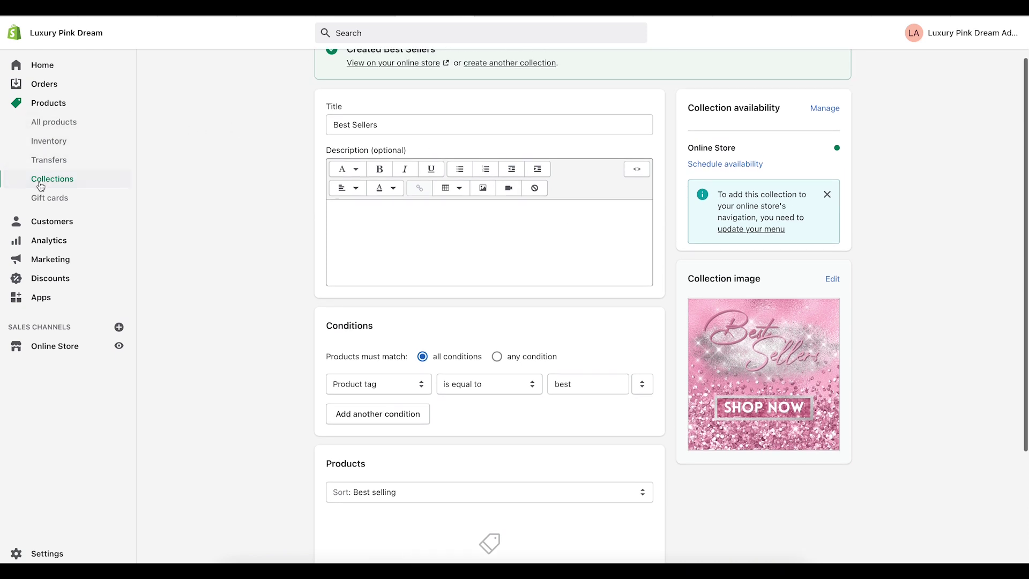
pyautogui.click(46, 123)
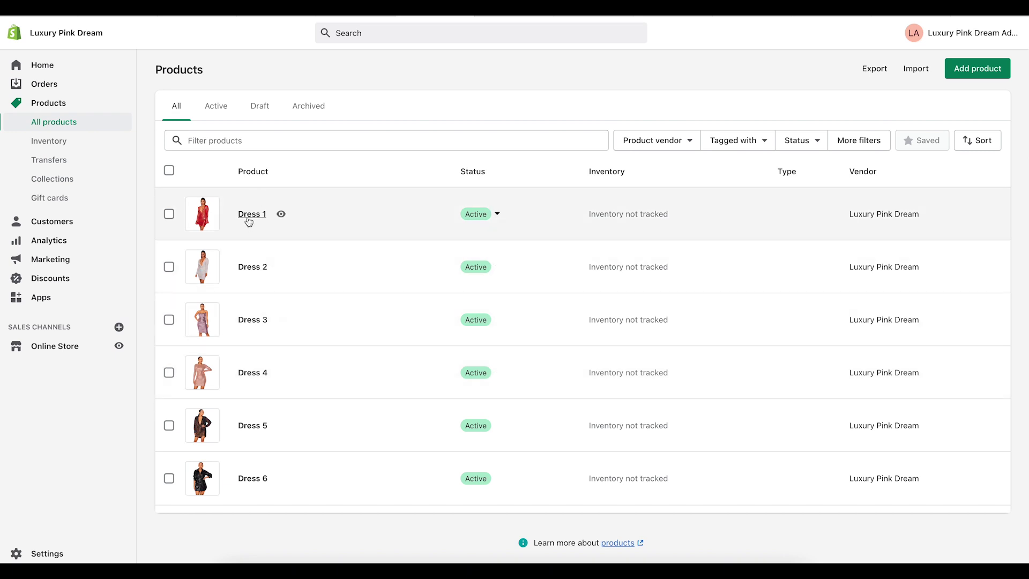
# Open Dress 1, add the tag 'best' beside sale and new, and save.
pyautogui.click(247, 217)
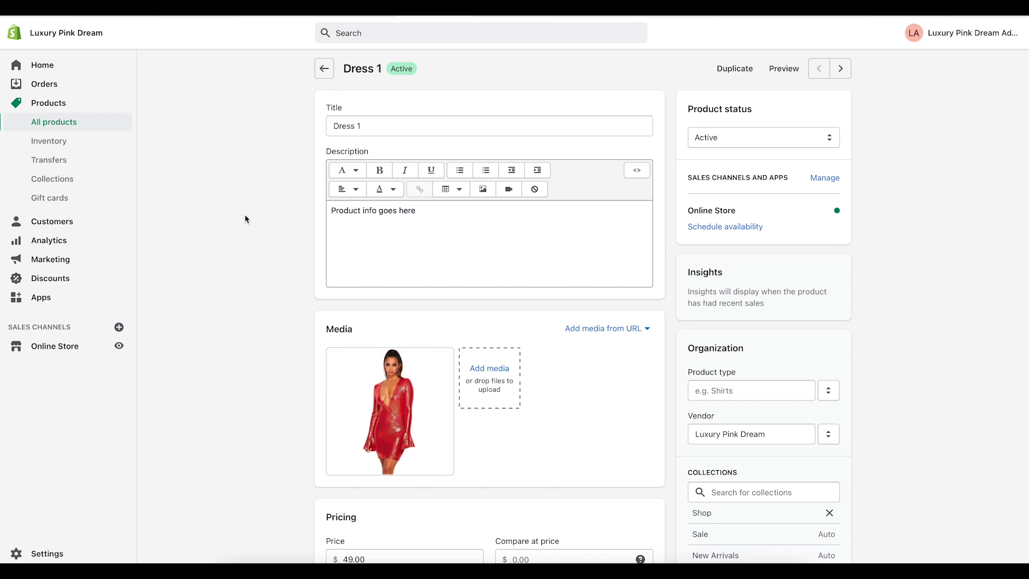
pyautogui.scroll(-5, 245, 215)
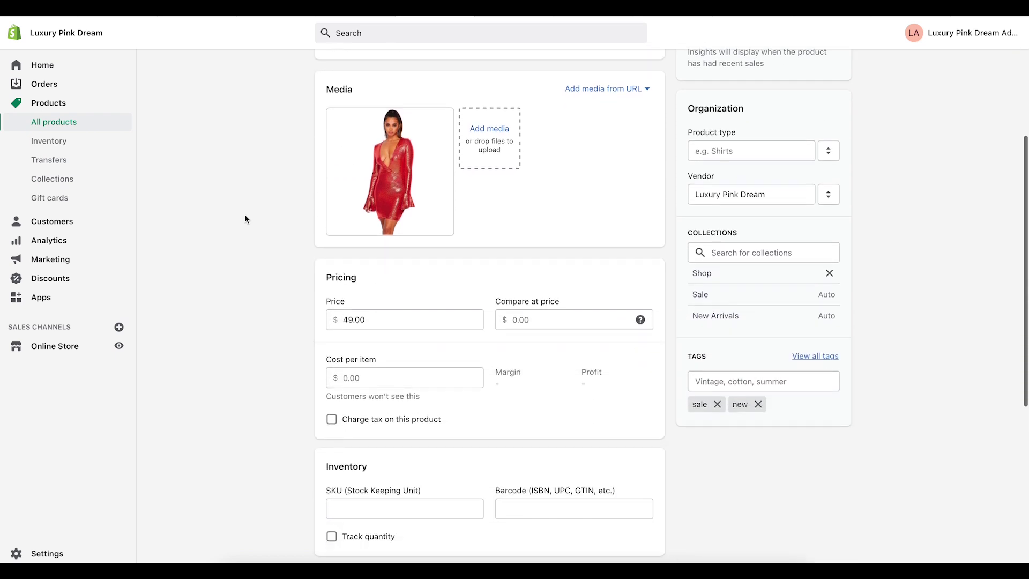
pyautogui.click(709, 383)
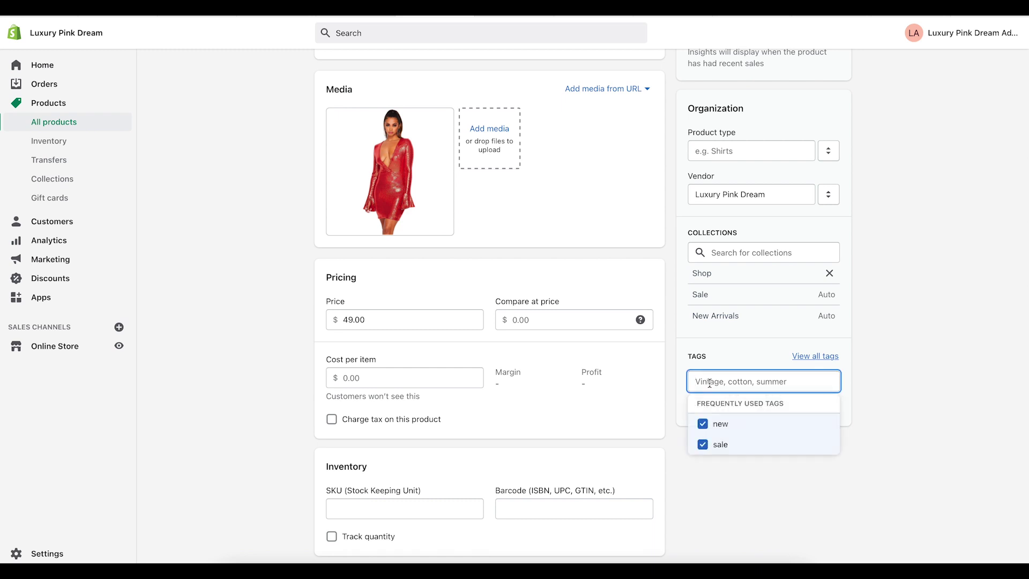
pyautogui.write('test')
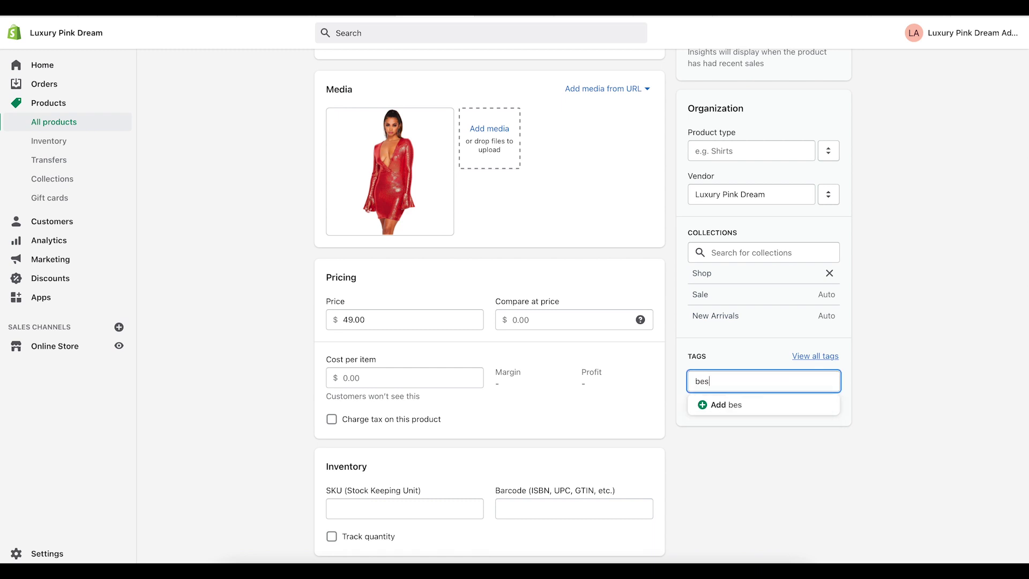
pyautogui.press('Return')
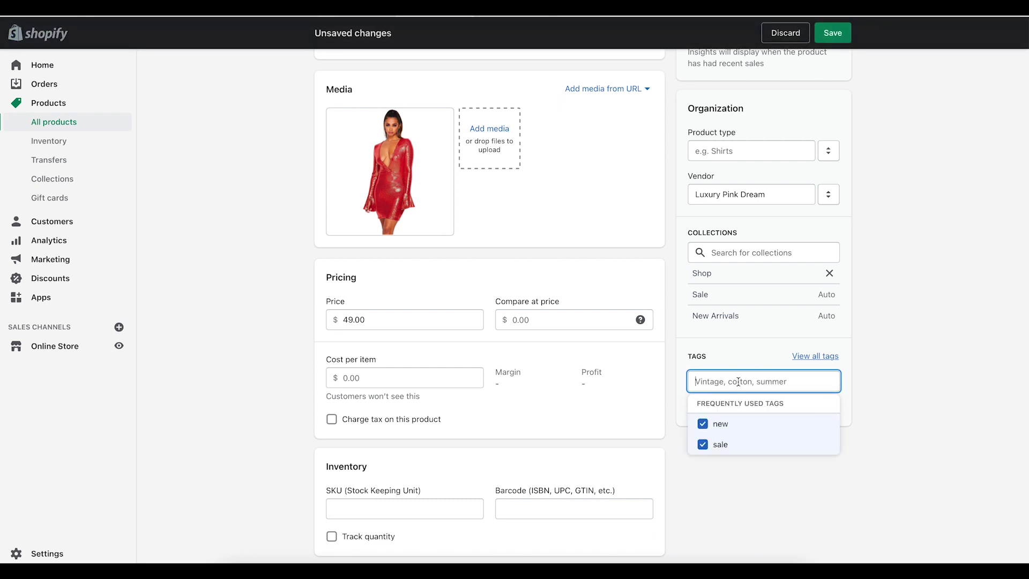
pyautogui.click(737, 354)
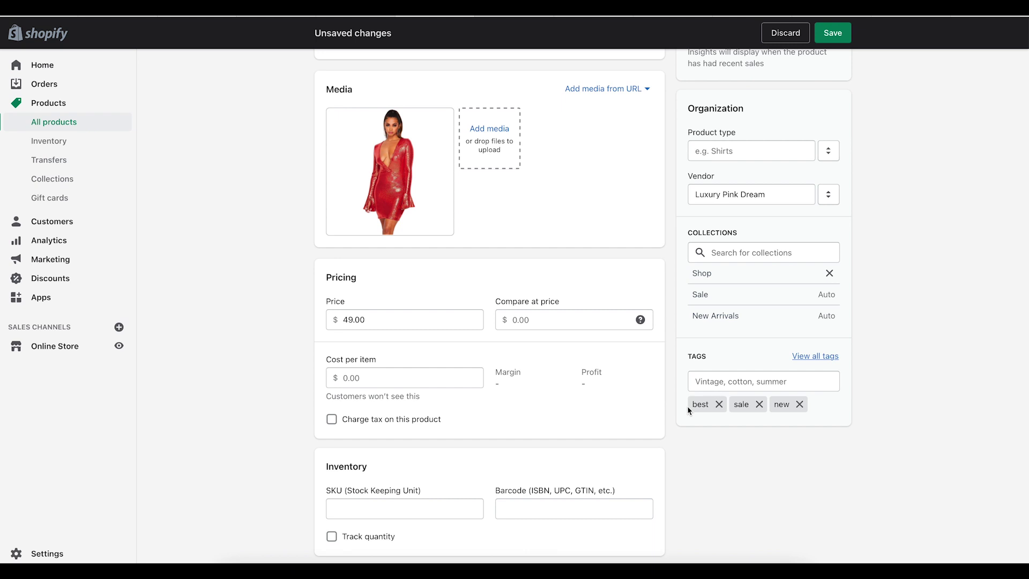
pyautogui.click(840, 33)
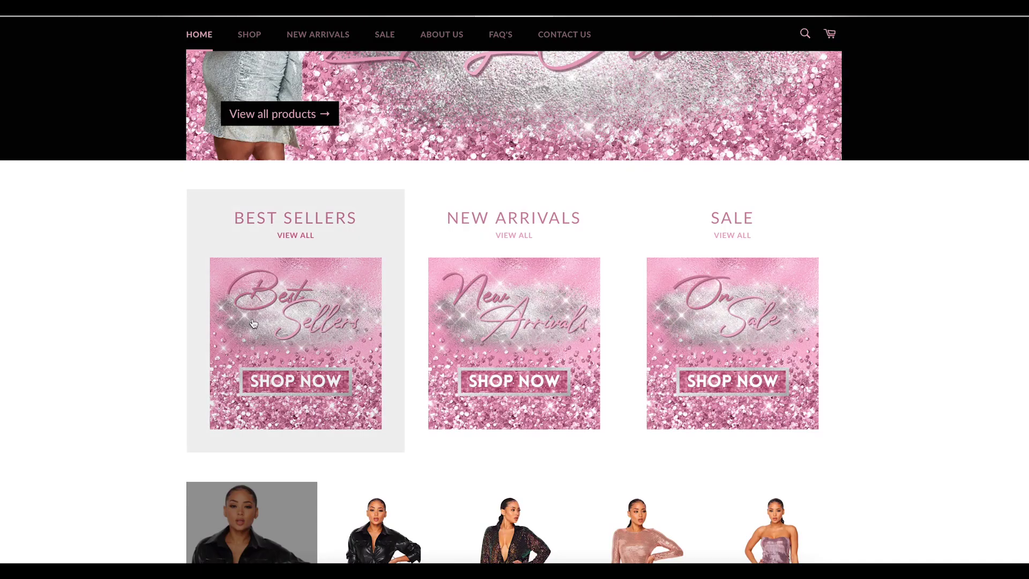
# Open the storefront Best Sellers page, which lists only Dress 1 at $49.
pyautogui.click(252, 317)
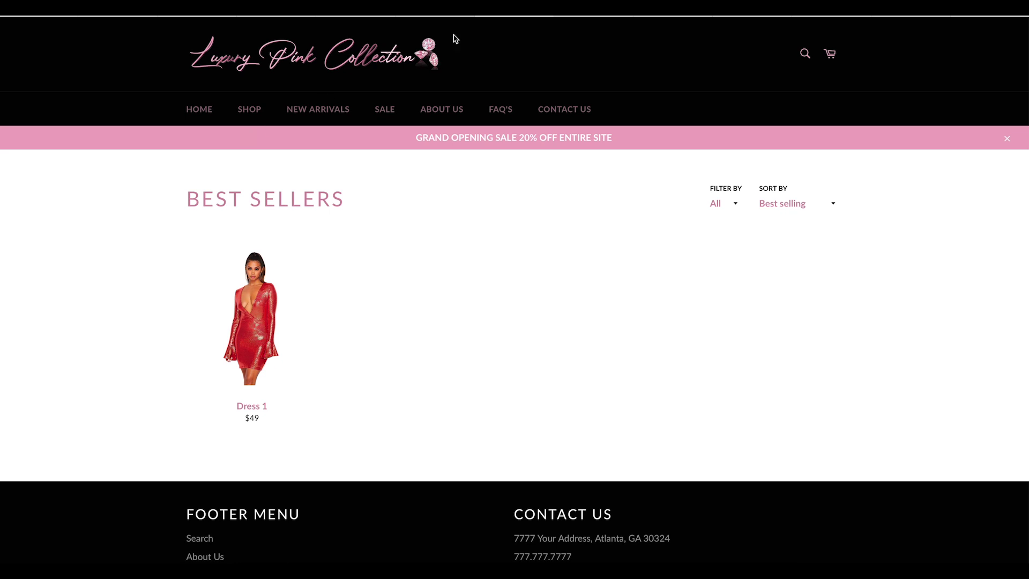
# Return to the admin Products list with no products selected.
pyautogui.click(442, 15)
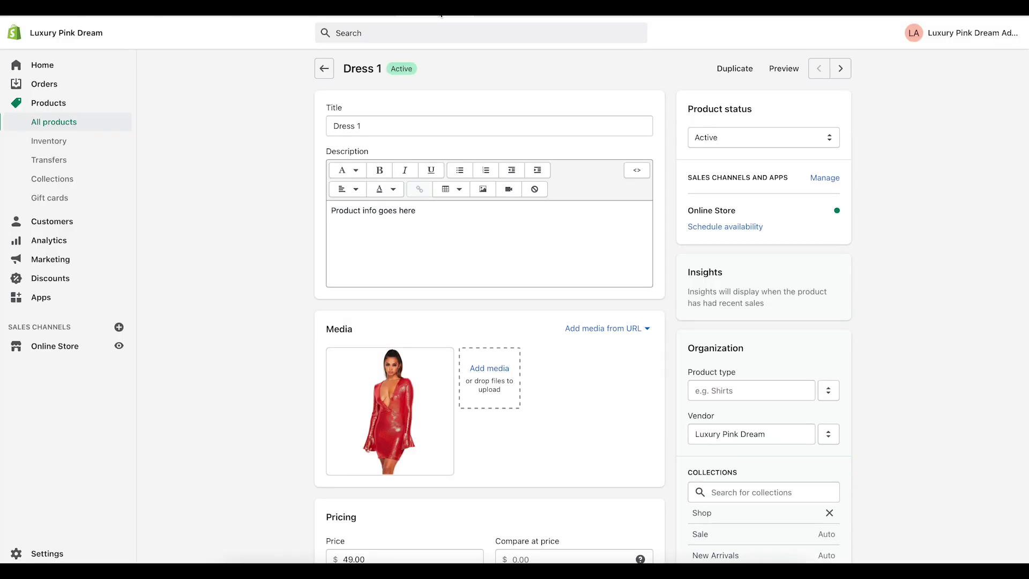
pyautogui.click(327, 72)
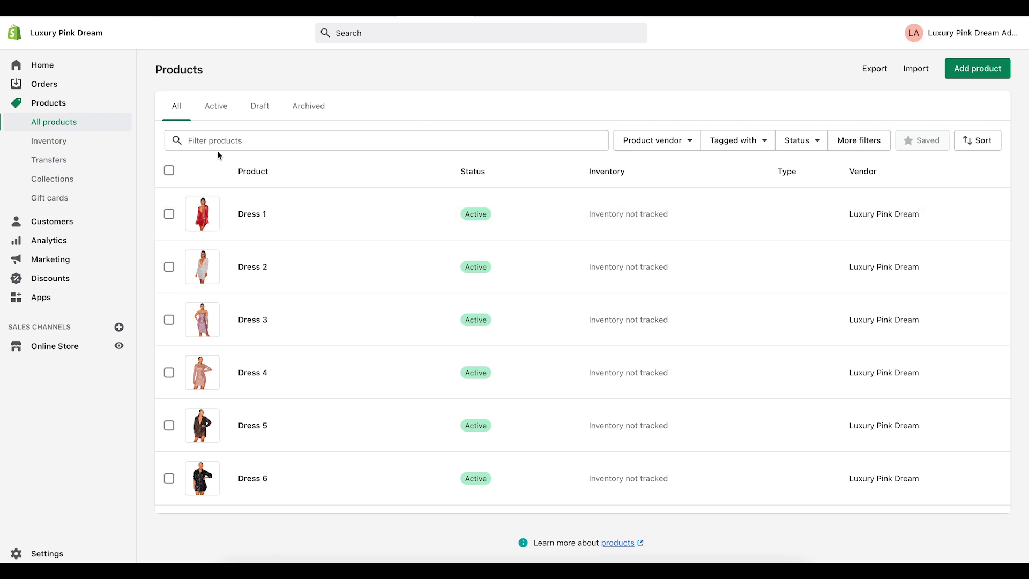
pyautogui.click(169, 171)
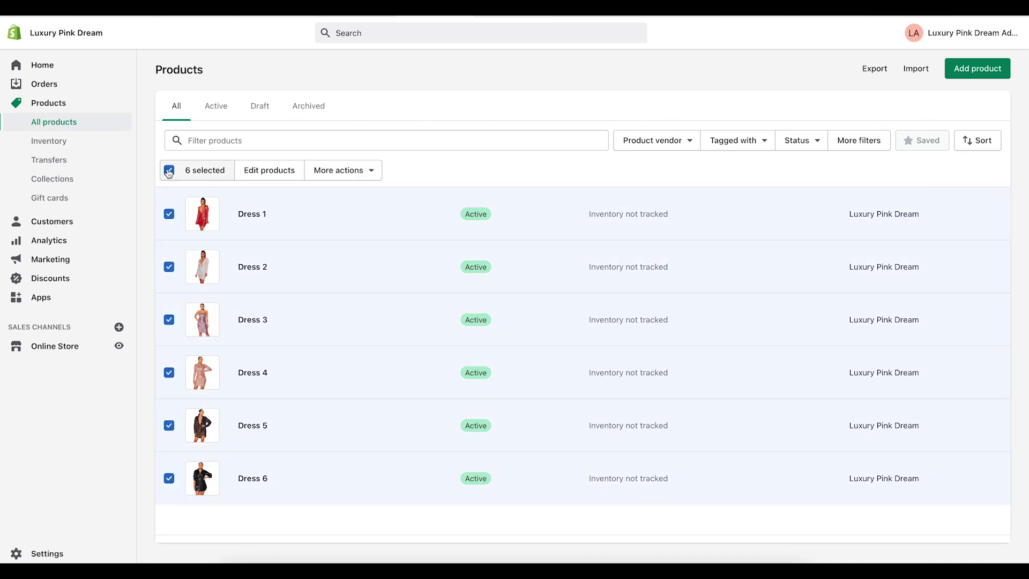
pyautogui.click(169, 172)
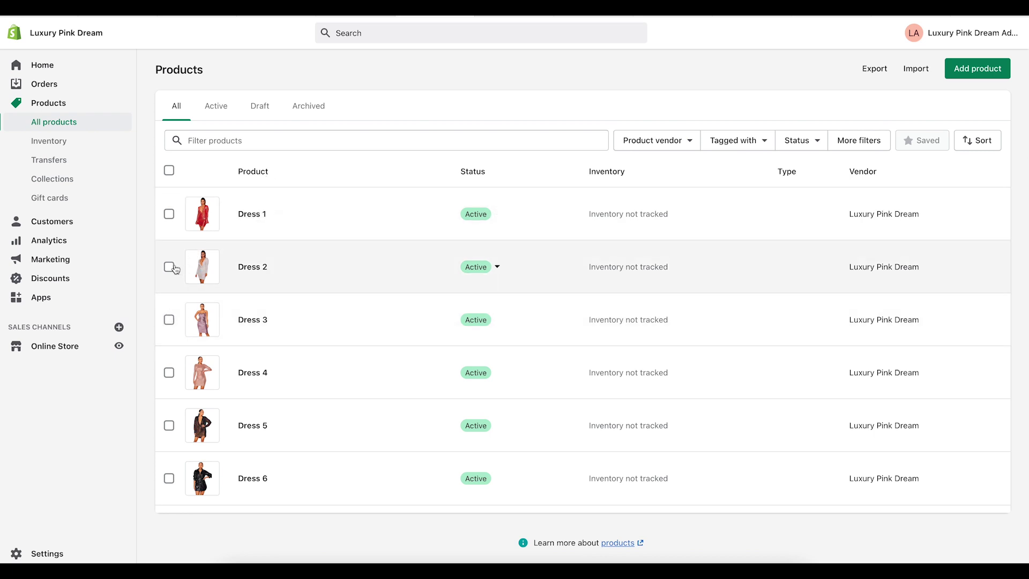
# Select Dress 2, Dress 3, Dress 4, Dress 5 and Dress 6.
pyautogui.click(169, 267)
pyautogui.click(169, 320)
pyautogui.click(168, 373)
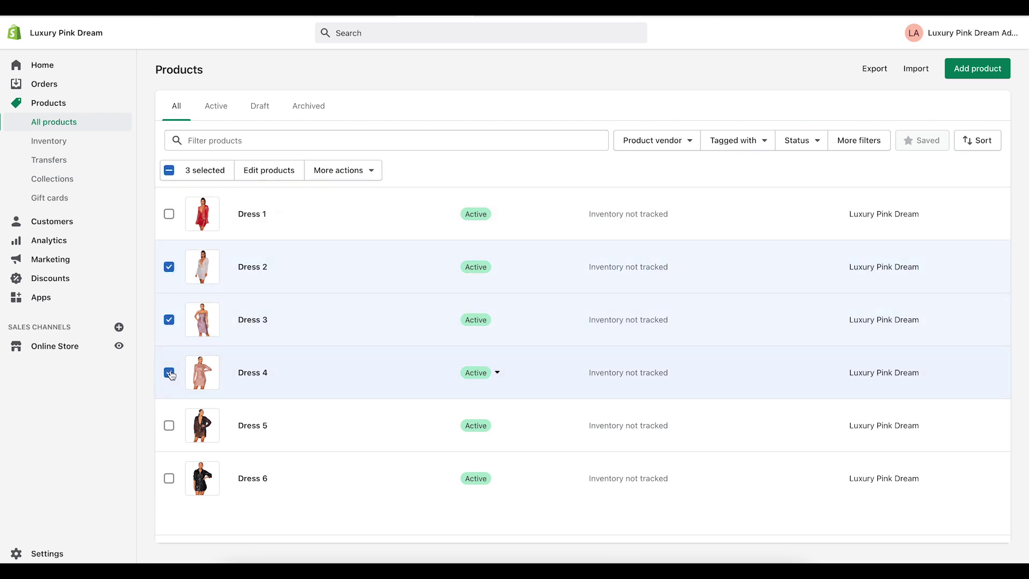
pyautogui.click(169, 425)
pyautogui.click(169, 478)
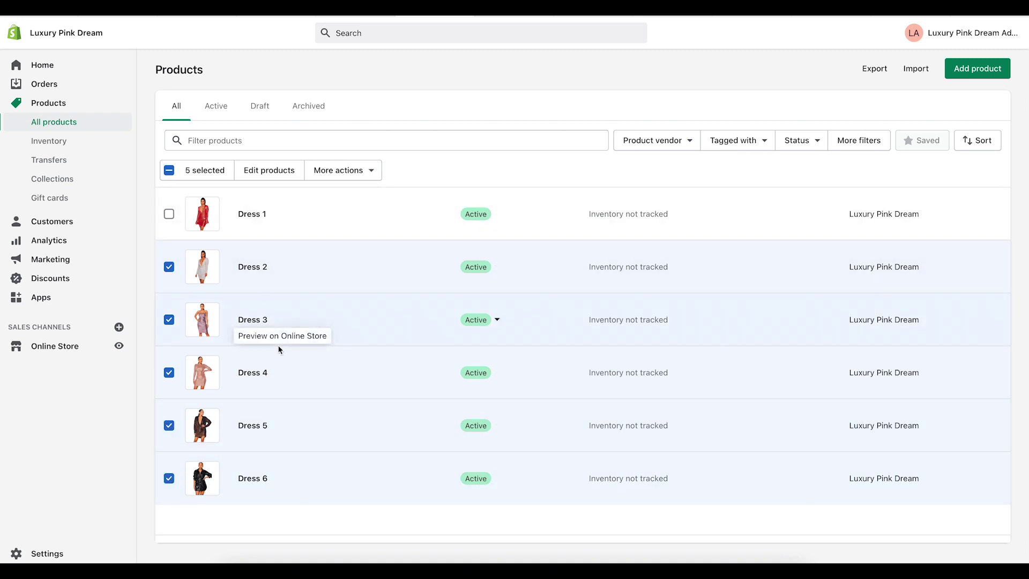
# Use More actions > Add tags to apply the existing 'best' tag to the five dresses.
pyautogui.click(377, 172)
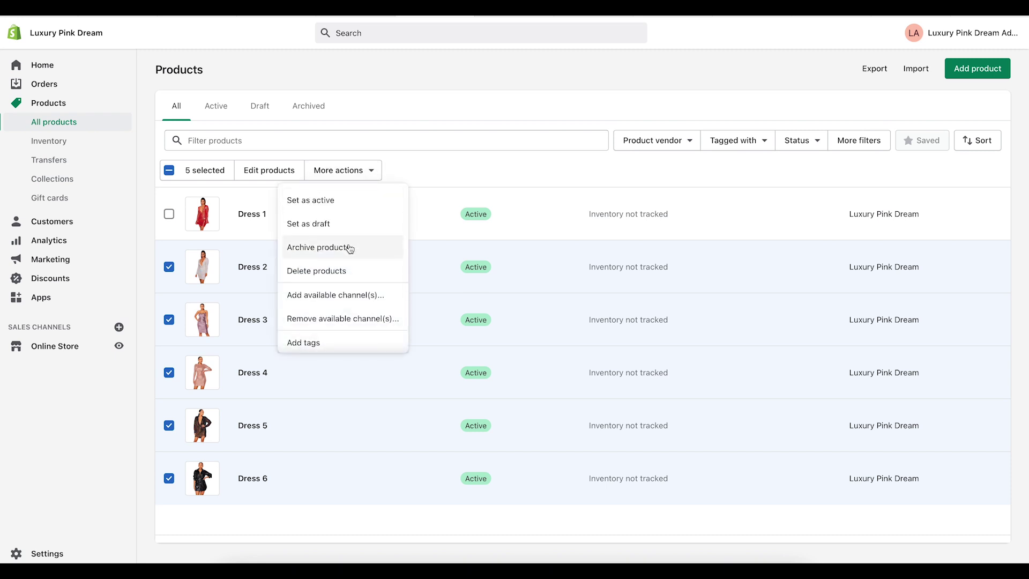
pyautogui.scroll(-3, 335, 284)
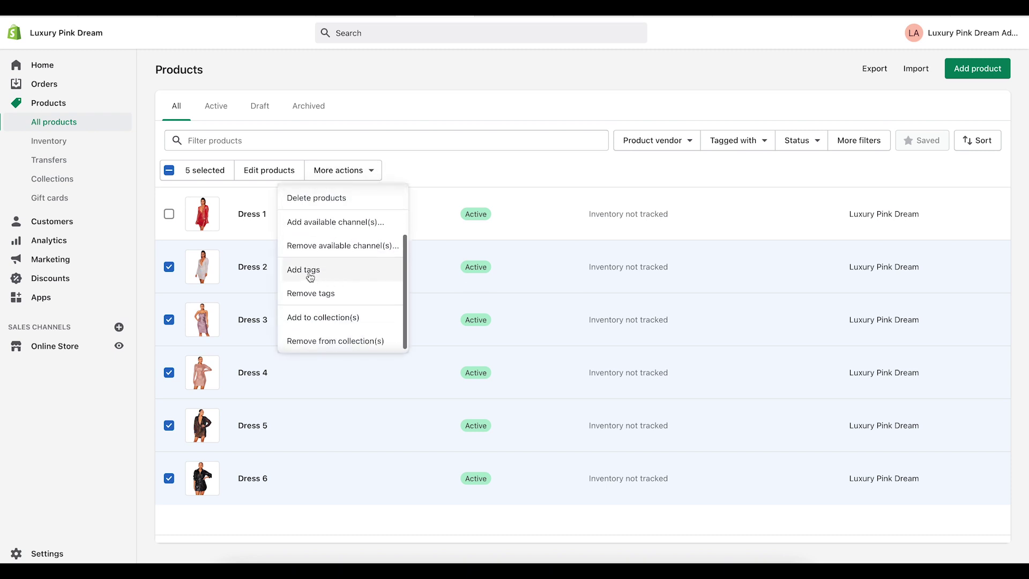
pyautogui.click(310, 270)
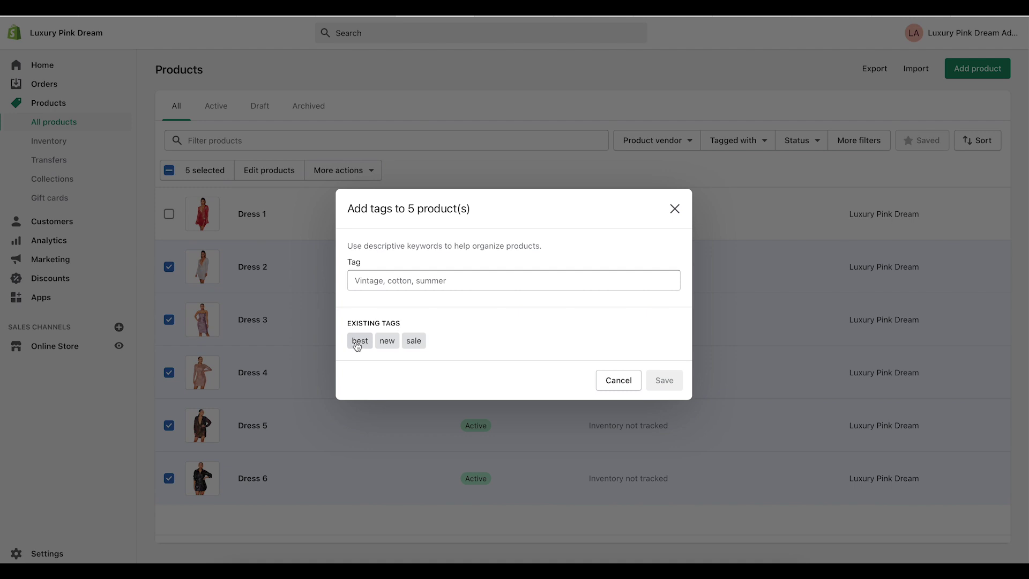
pyautogui.click(359, 343)
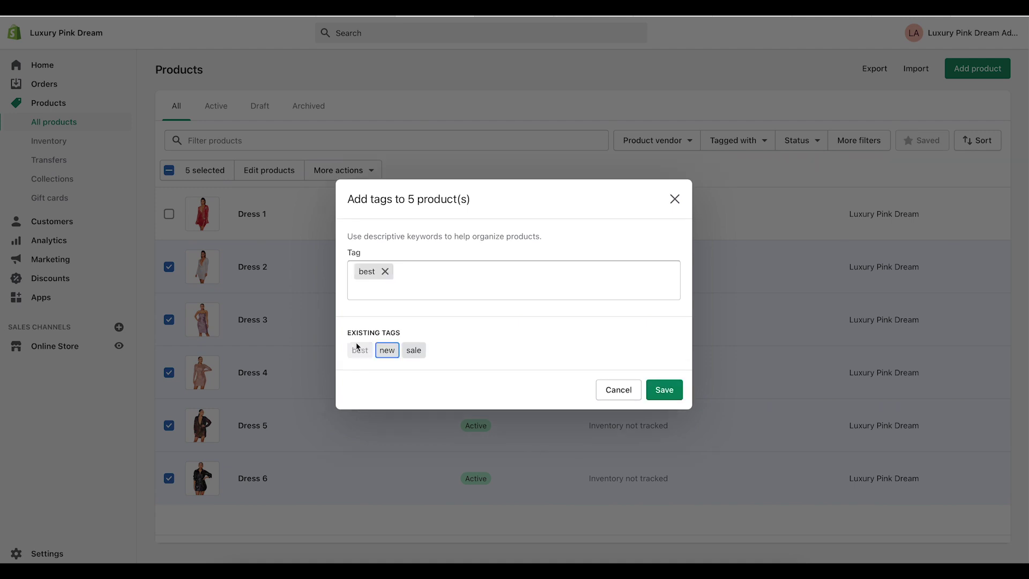
pyautogui.click(679, 390)
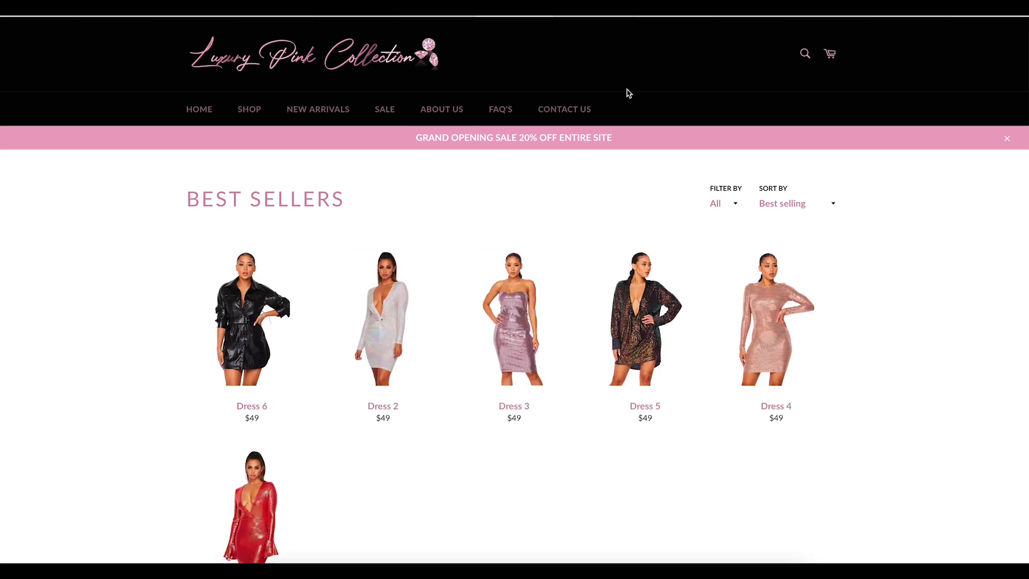
# Scroll the storefront Best Sellers page to check that all six dresses now appear.
pyautogui.scroll(-4, 425, 337)
pyautogui.scroll(4, 427, 336)
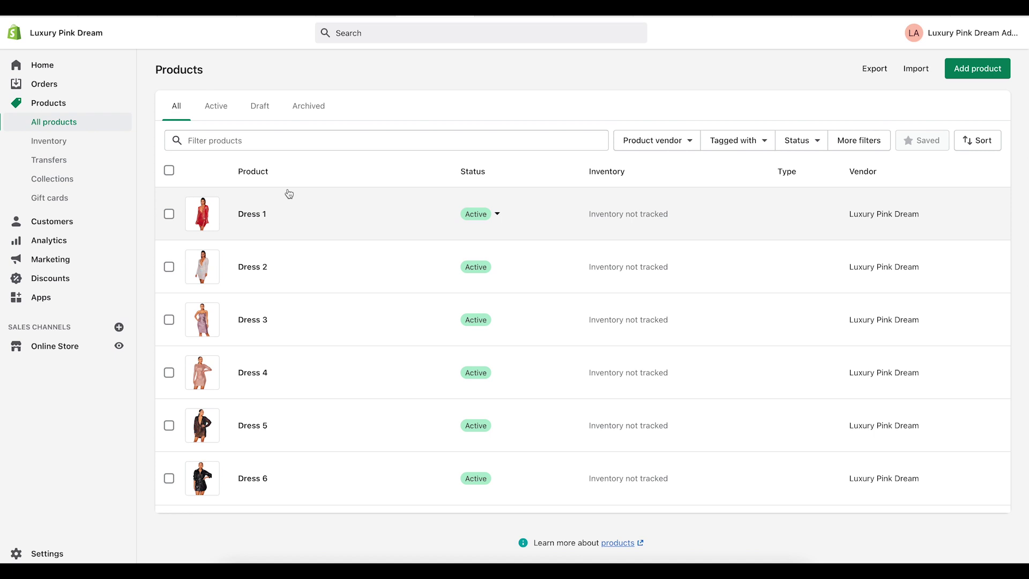
# Check that Dress 1's tags are sale, new and best, then return to the products list.
pyautogui.click(258, 213)
pyautogui.scroll(-5, 295, 325)
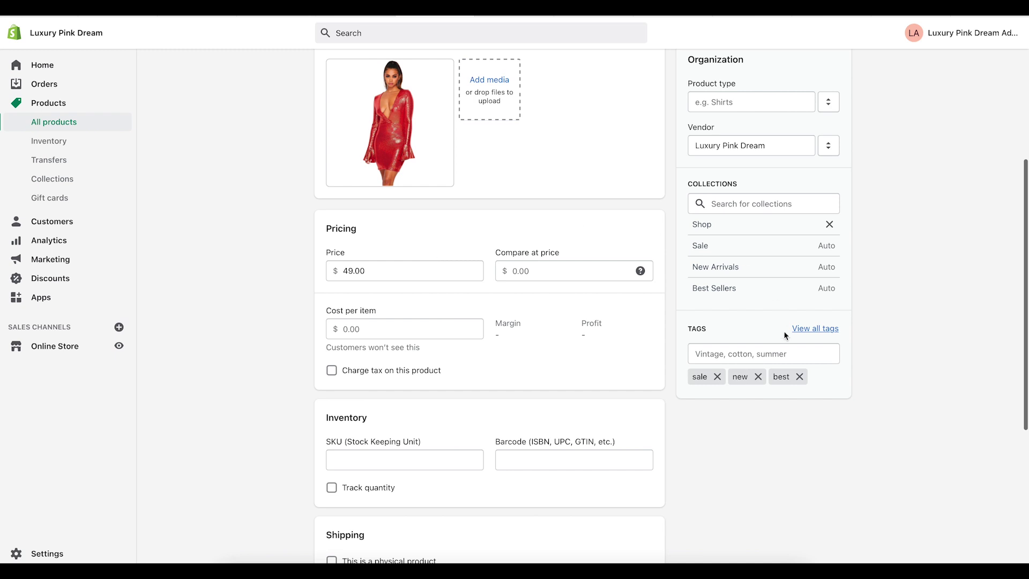
pyautogui.scroll(5, 209, 236)
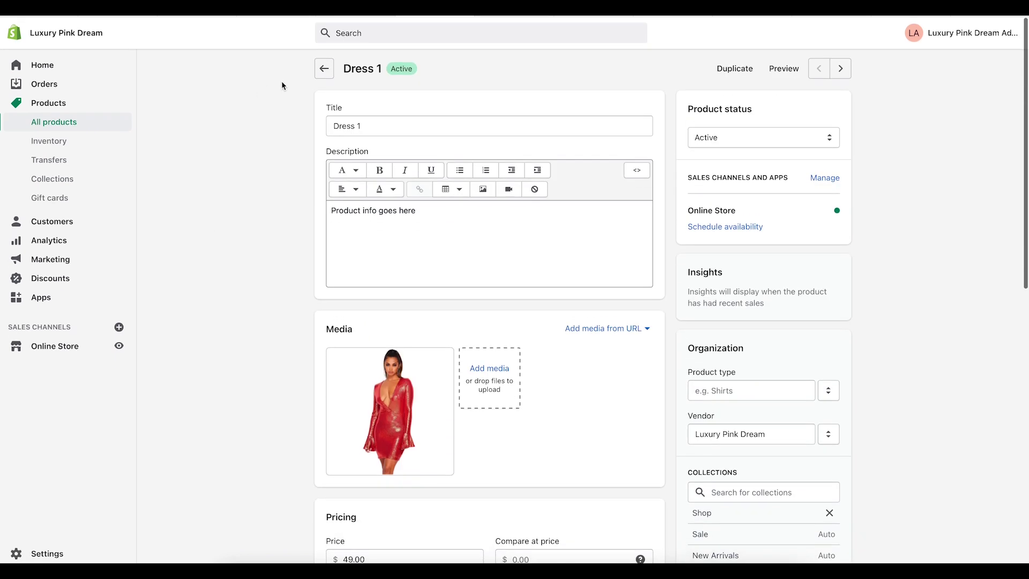
pyautogui.click(325, 69)
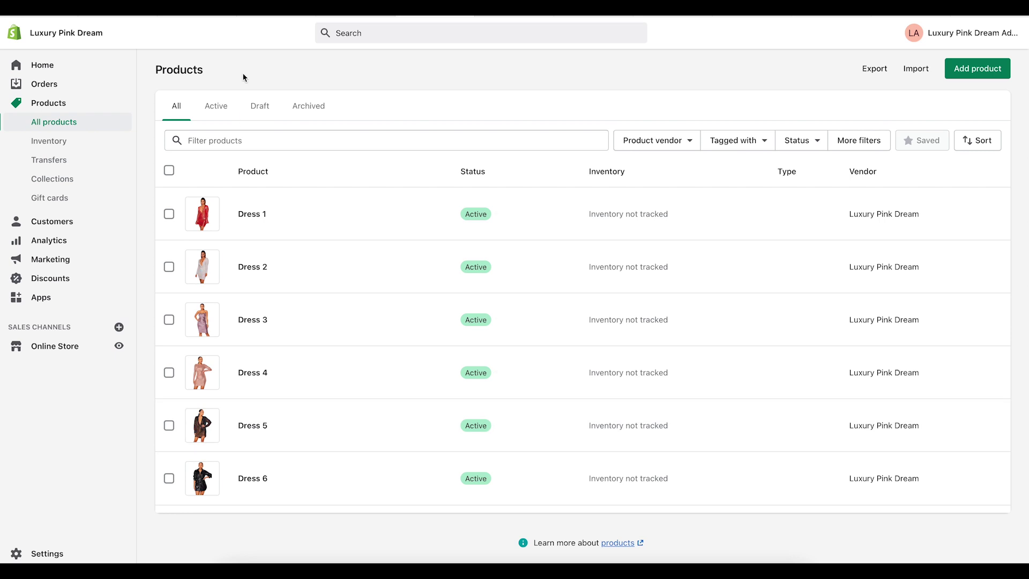
# Select Dress 1, Dress 2 and Dress 3 in the products list.
pyautogui.click(169, 214)
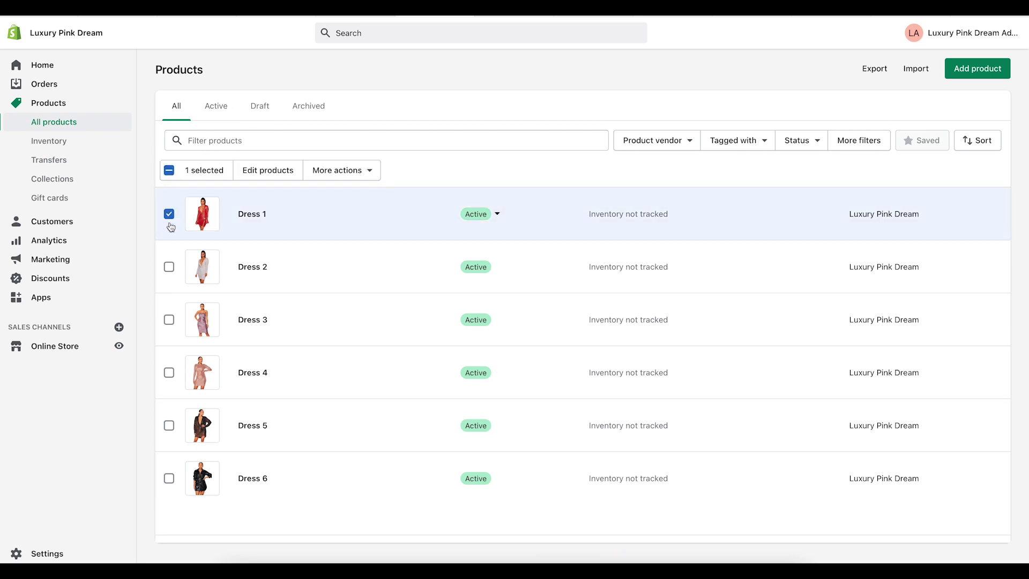
pyautogui.click(169, 267)
pyautogui.click(169, 320)
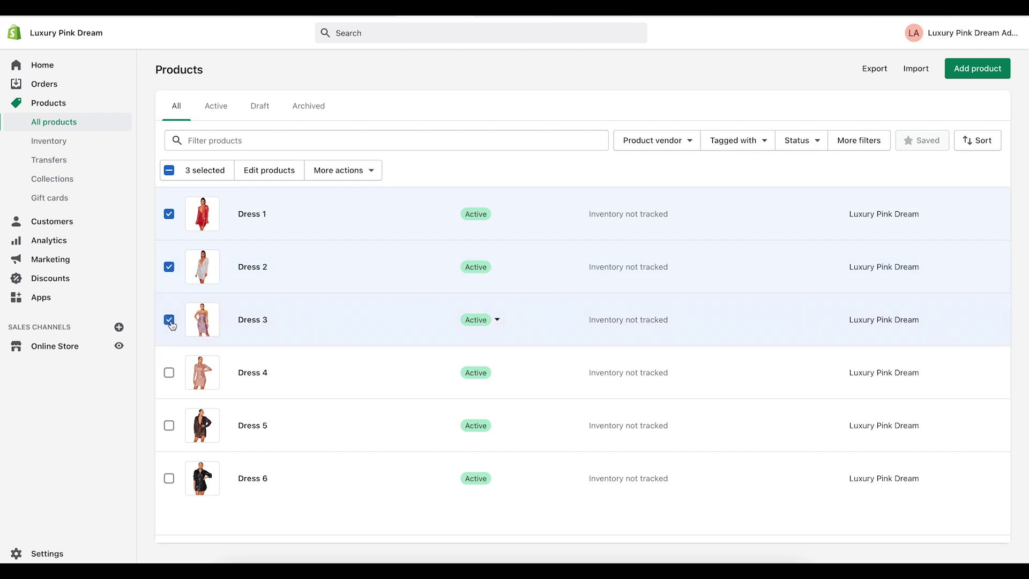
# Bulk-remove the 'best' tag from the three selected dresses and save.
pyautogui.click(360, 174)
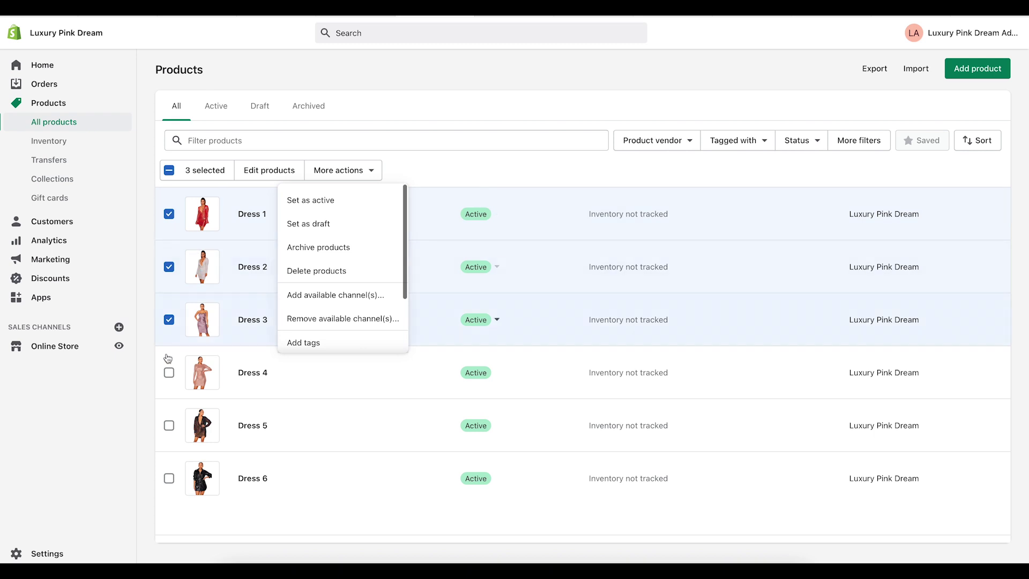
pyautogui.scroll(-2, 331, 271)
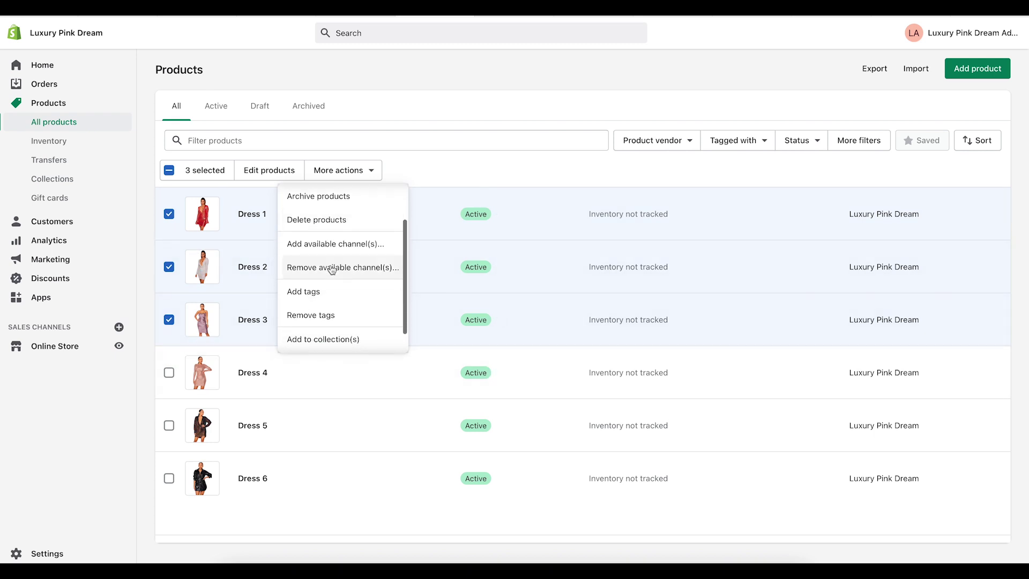
pyautogui.click(310, 315)
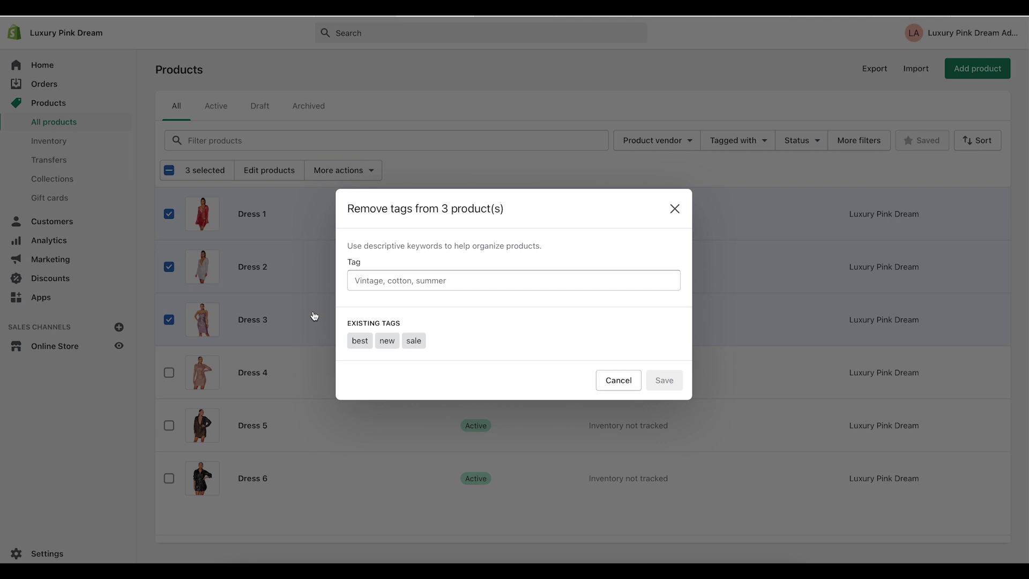
pyautogui.click(359, 343)
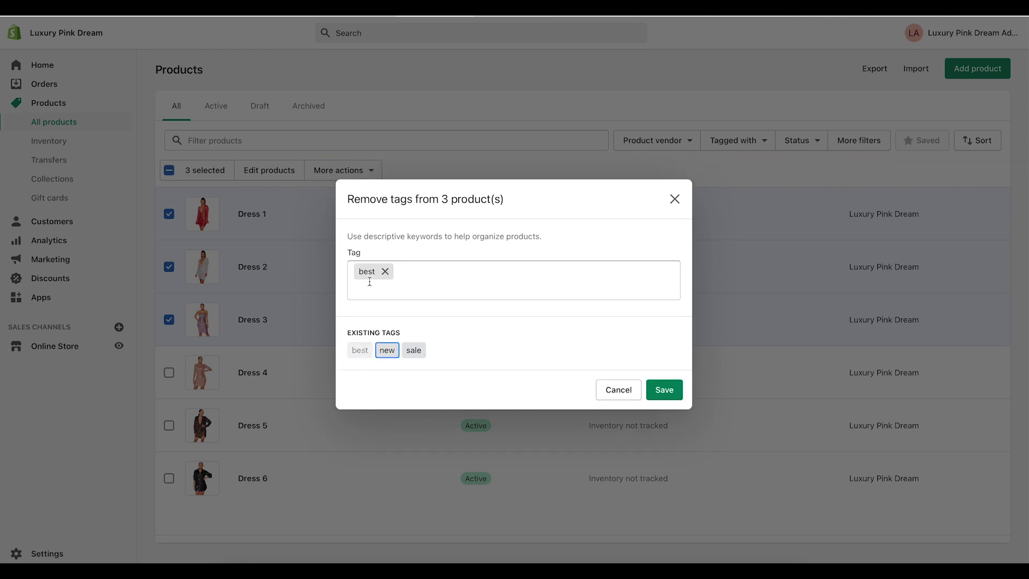
pyautogui.click(673, 394)
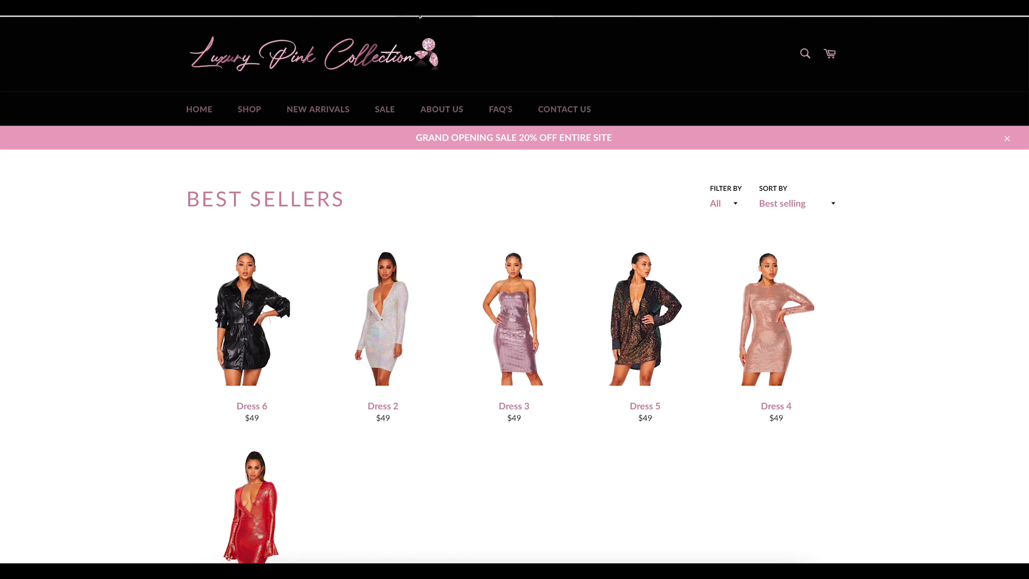
# Reopen Best Sellers from the storefront home page, now listing only Dress 6, 5 and 4.
pyautogui.click(428, 15)
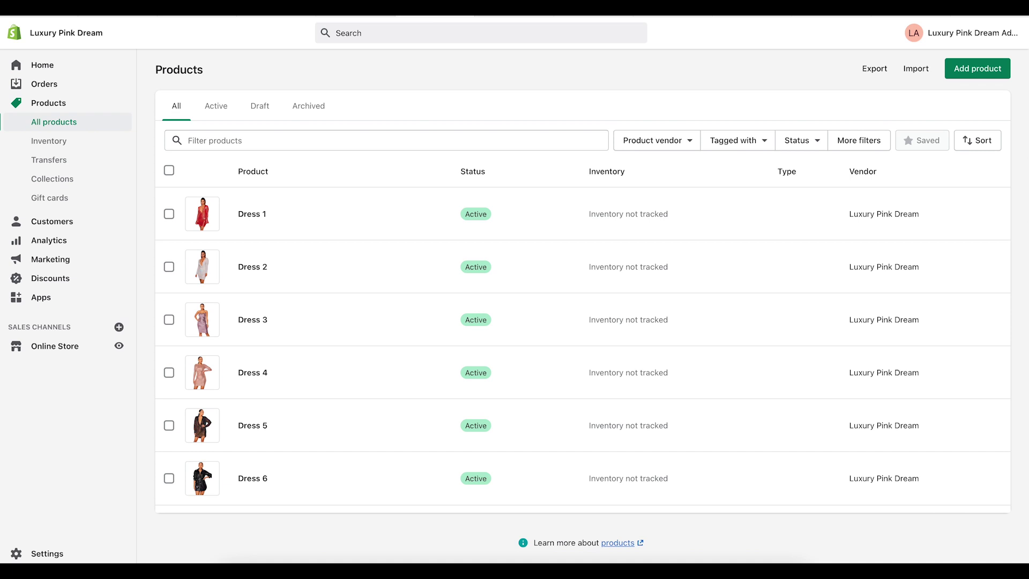
pyautogui.click(506, 17)
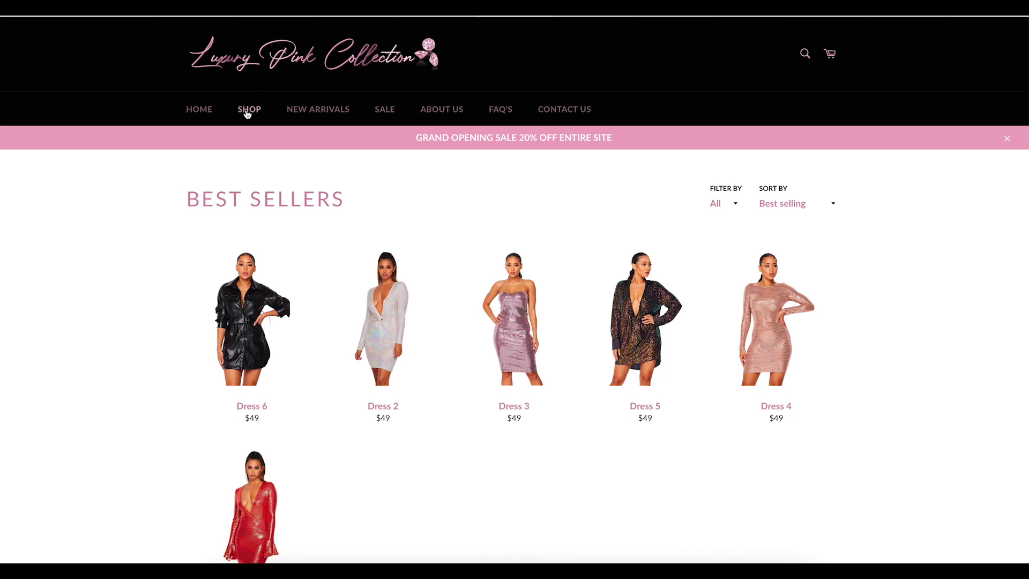
pyautogui.click(200, 114)
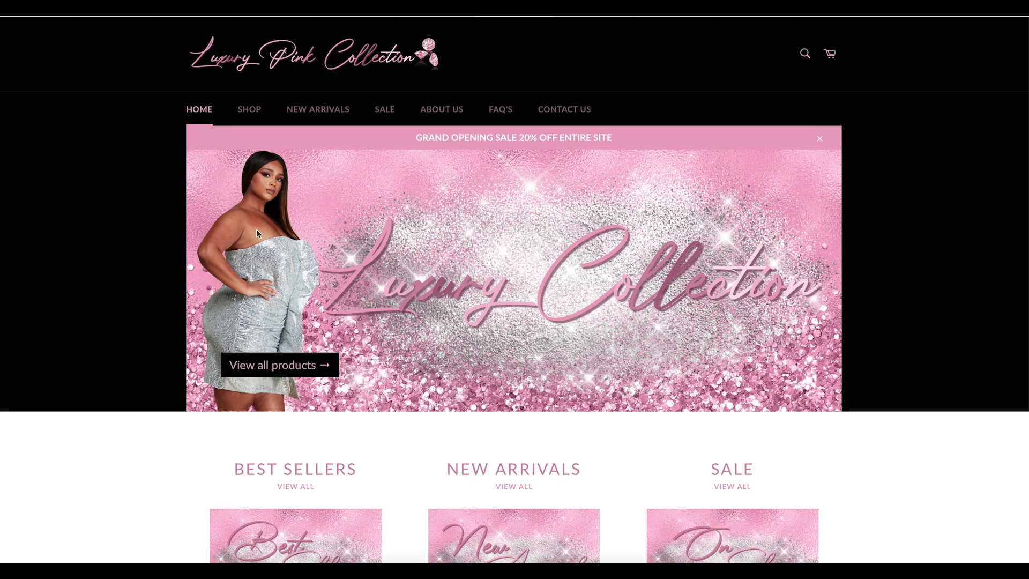
pyautogui.scroll(-5, 256, 234)
pyautogui.click(266, 360)
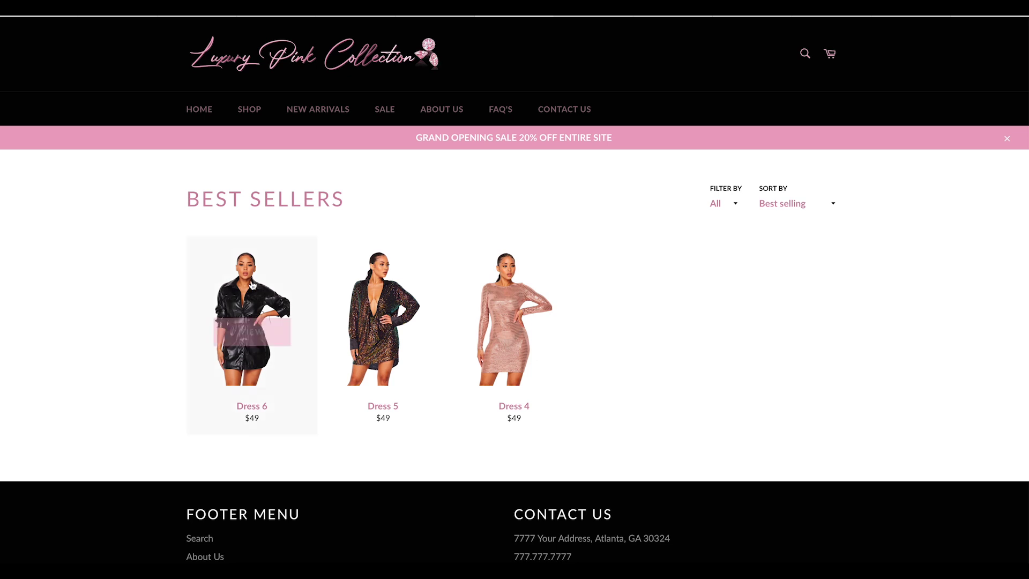